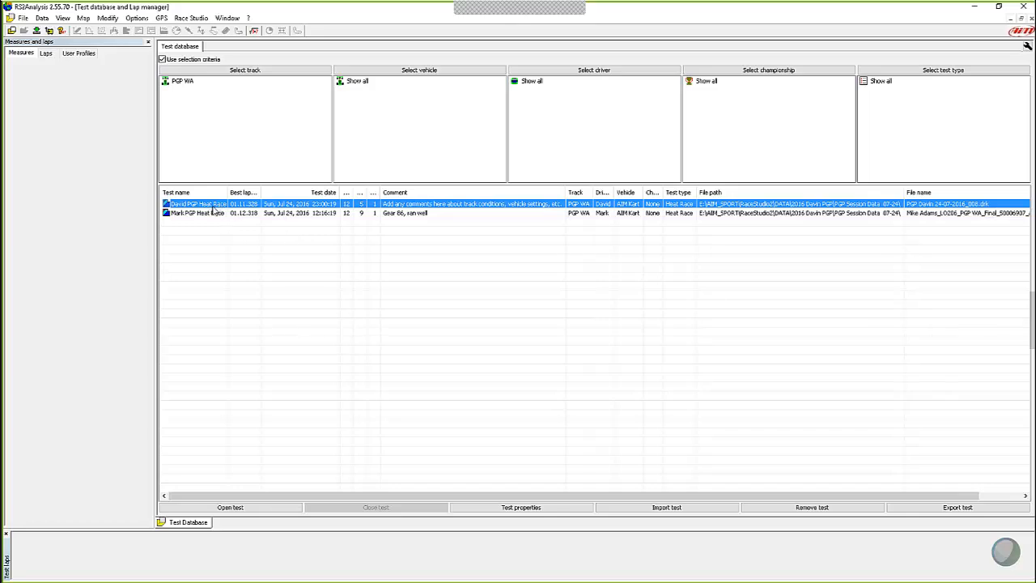
# Open the PGP Heat Race test with the 01.11.328 best lap and place the graph cursor on the speed peak at about 2850 feet.
pyautogui.doubleClick(214, 207)
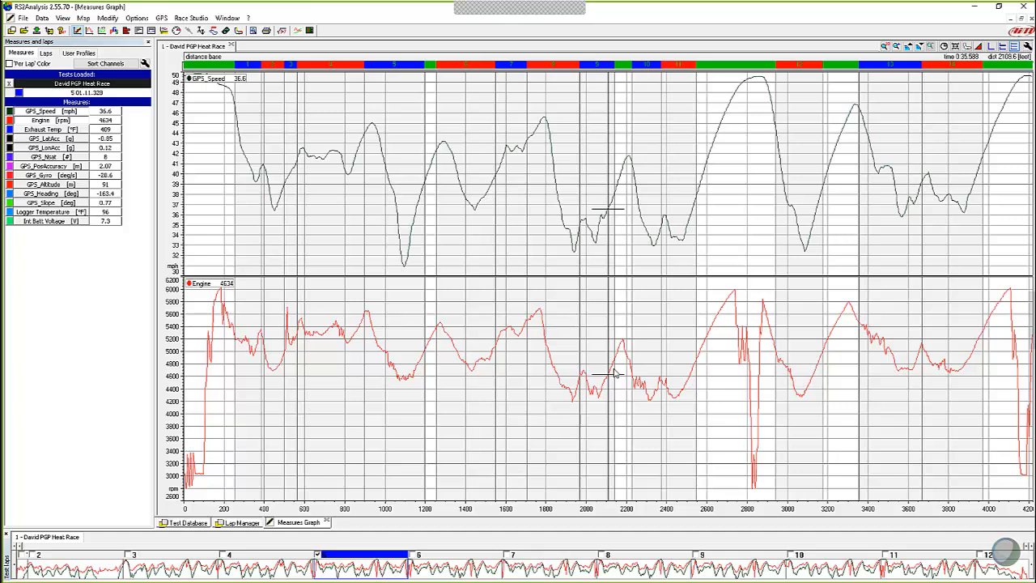
pyautogui.click(758, 138)
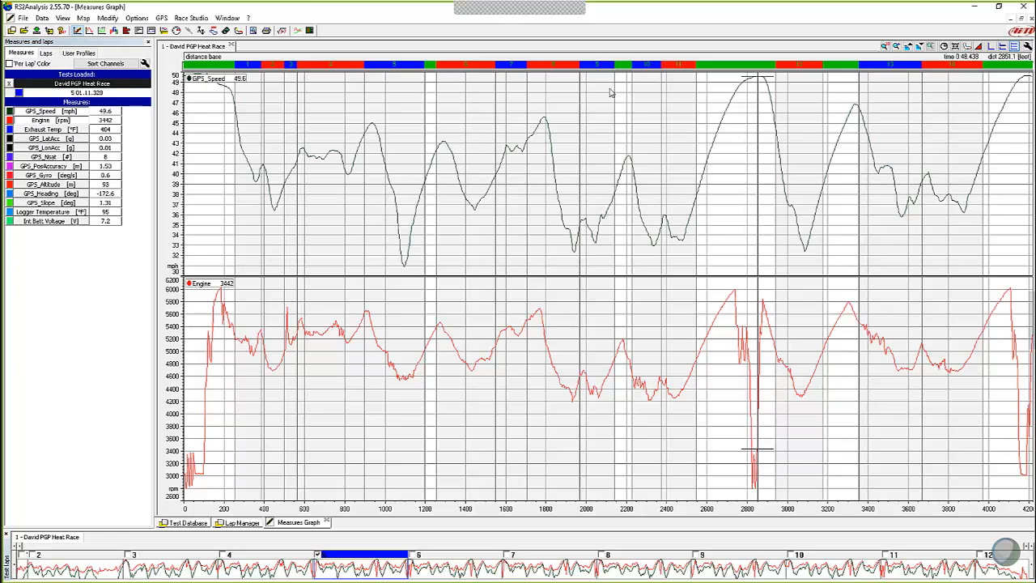
pyautogui.click(84, 18)
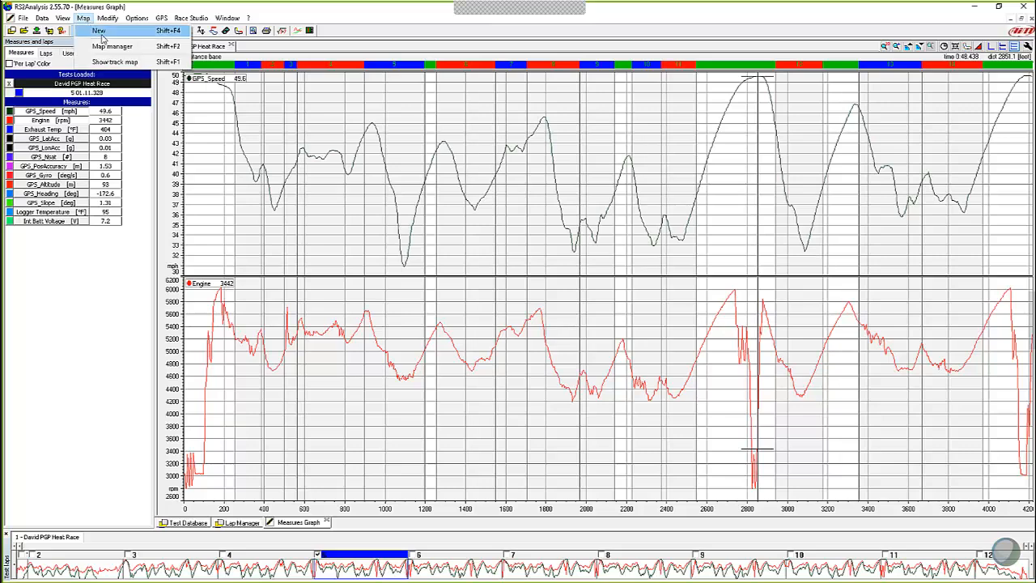
pyautogui.click(98, 31)
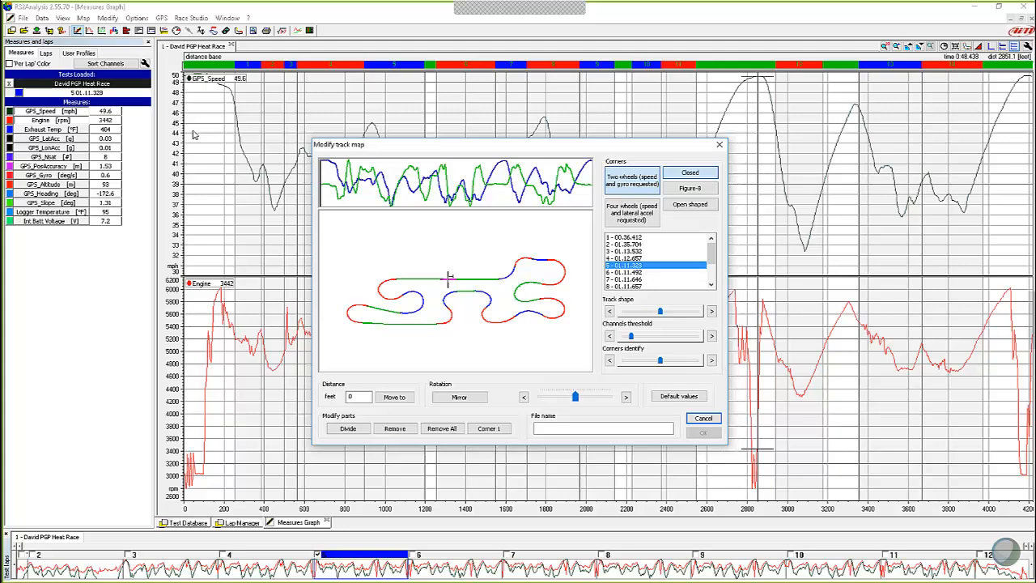
pyautogui.click(704, 420)
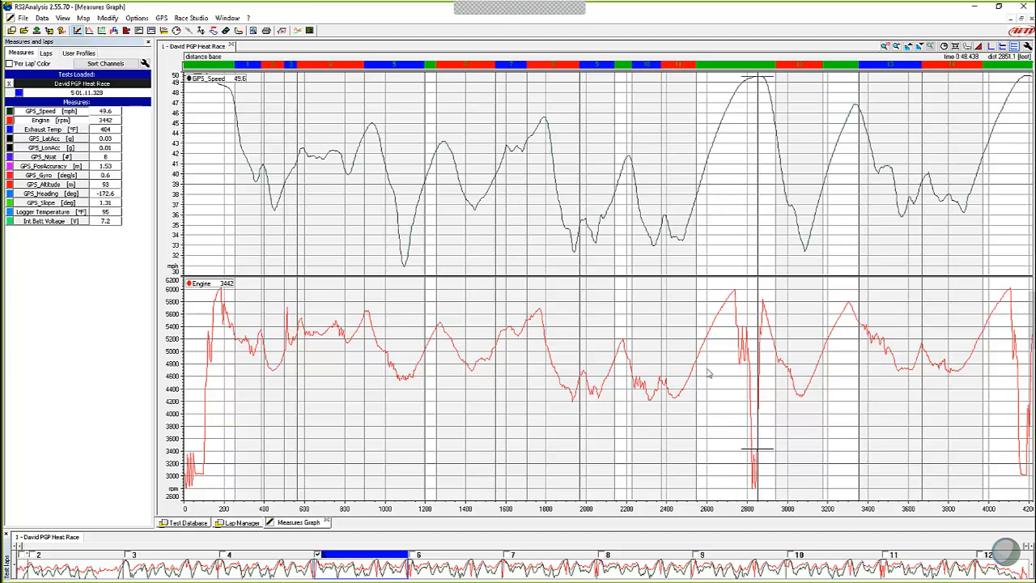
# Display the track map with numbered corners and open the split report for the loaded test.
pyautogui.click(967, 47)
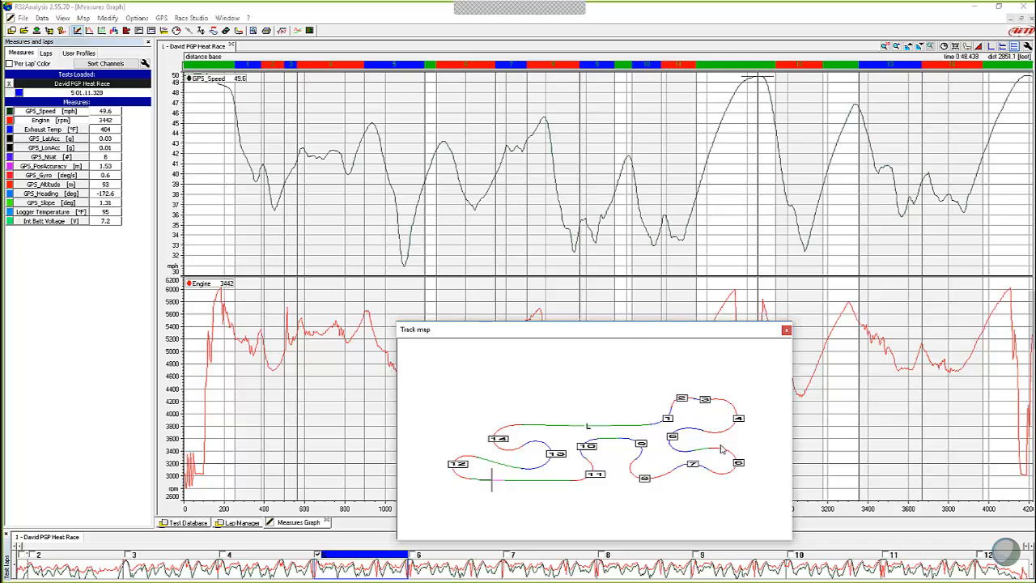
pyautogui.click(152, 31)
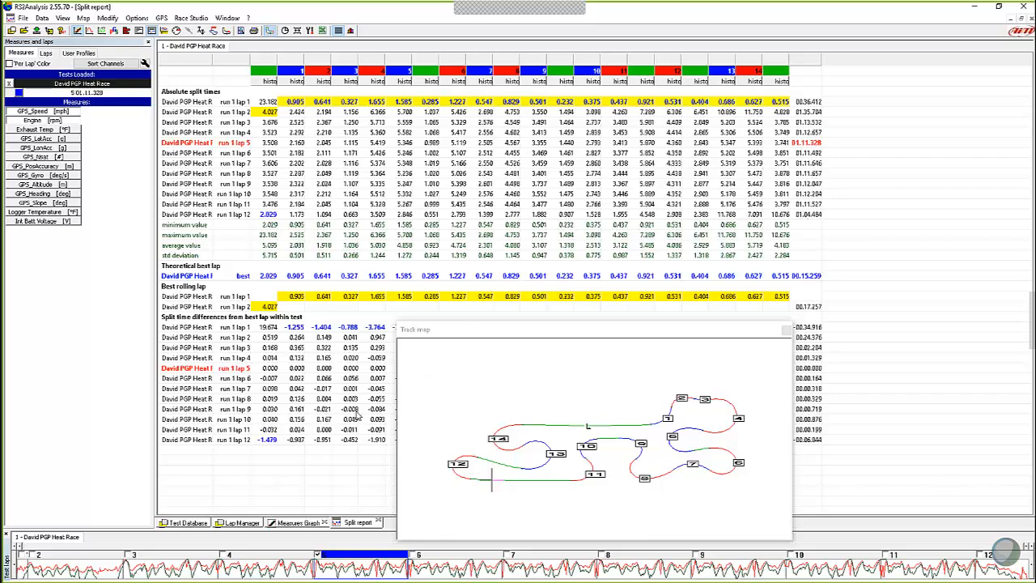
# Disable lap 1 (First lap) and lap 12 (Vehicle stop) in the lap manager.
pyautogui.click(243, 523)
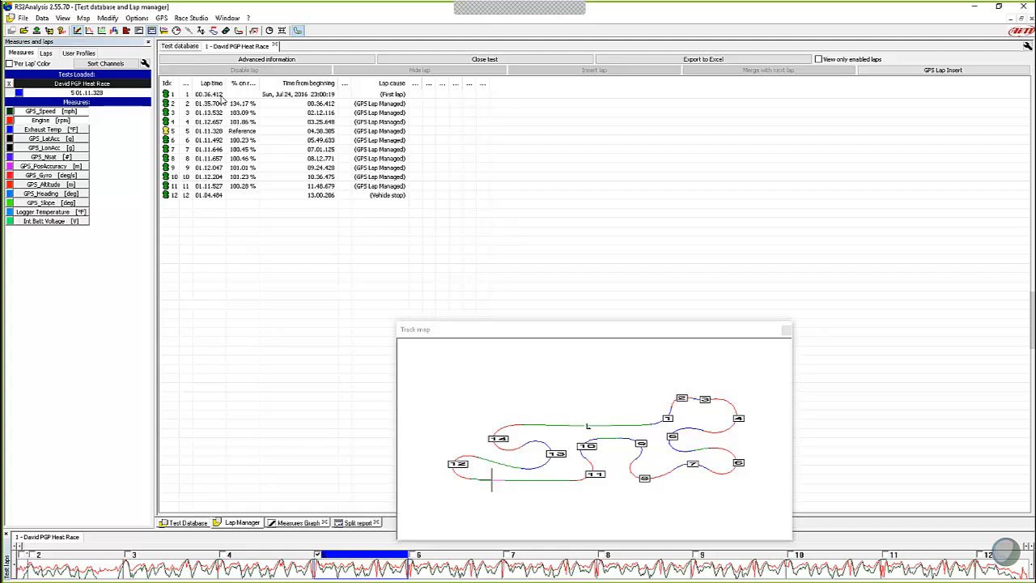
pyautogui.click(218, 94)
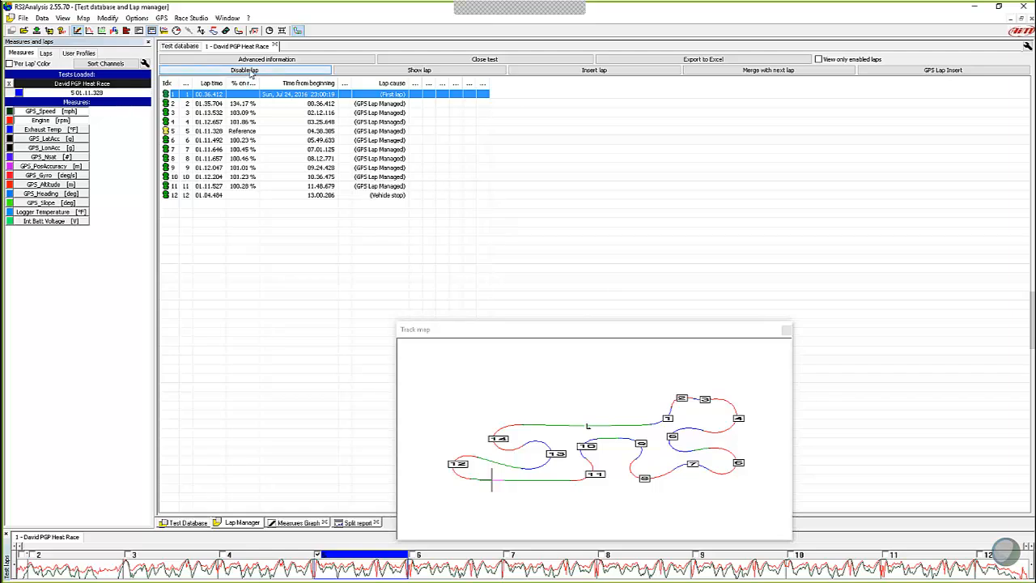
pyautogui.click(251, 73)
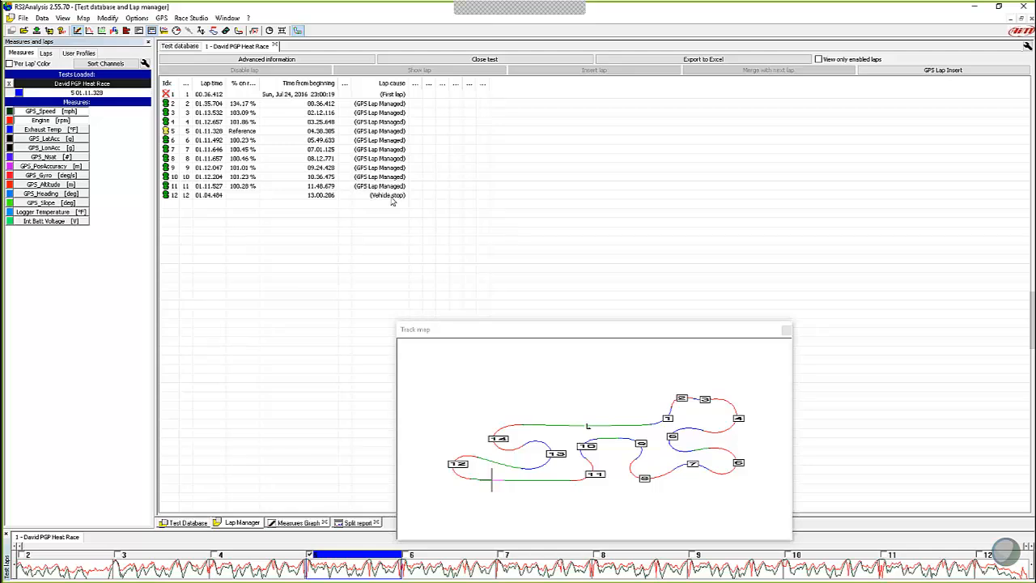
pyautogui.click(365, 199)
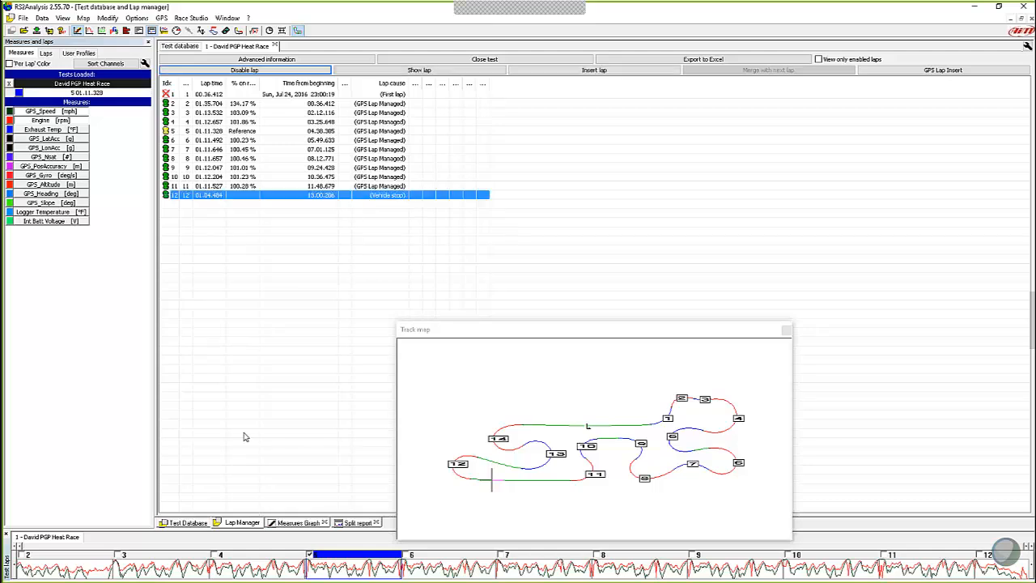
pyautogui.click(242, 71)
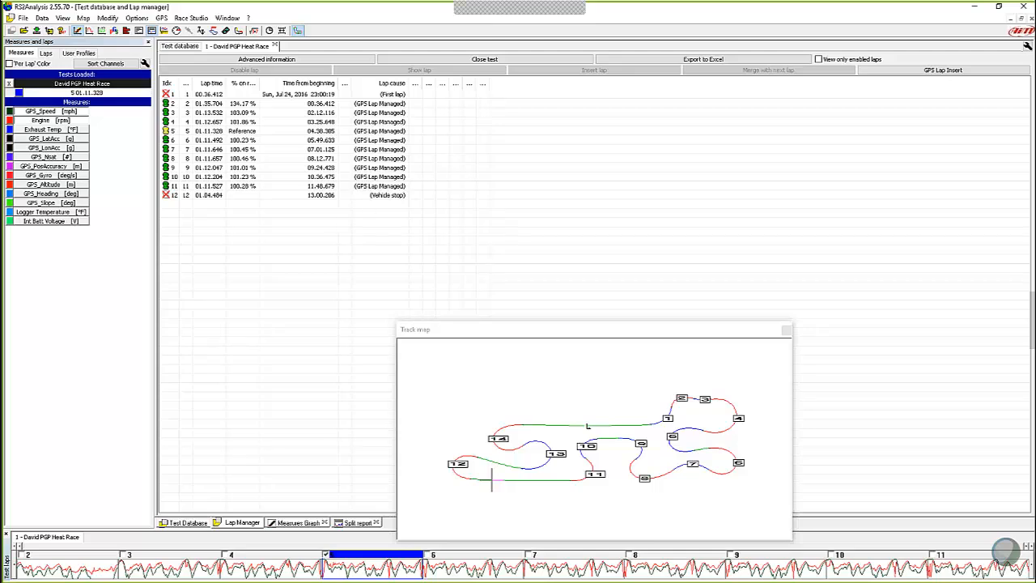
# Set the lap view to automatically disable all laps not coming from a lap marker and to view only performance laps.
pyautogui.click(1027, 47)
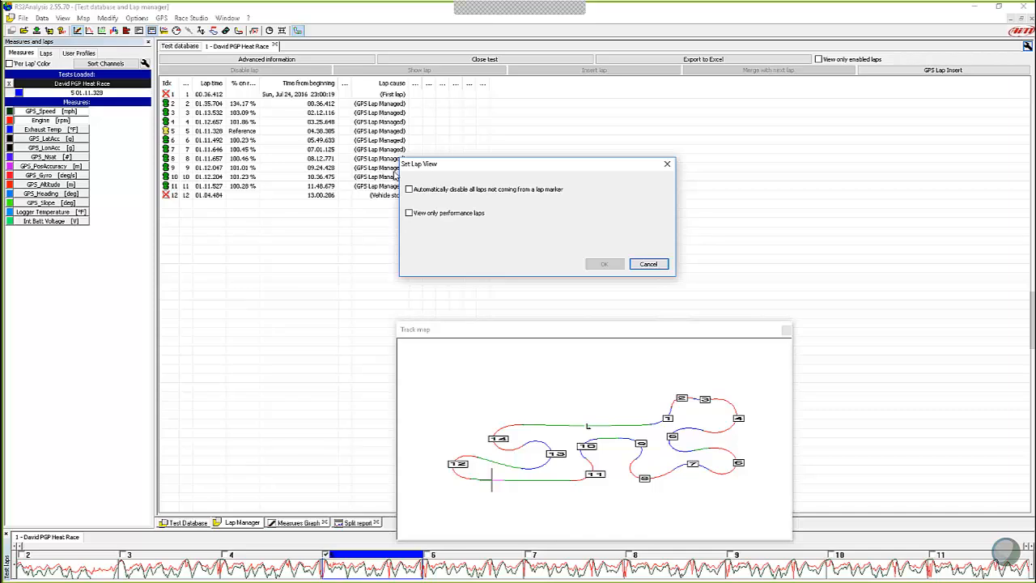
pyautogui.click(410, 190)
pyautogui.click(408, 213)
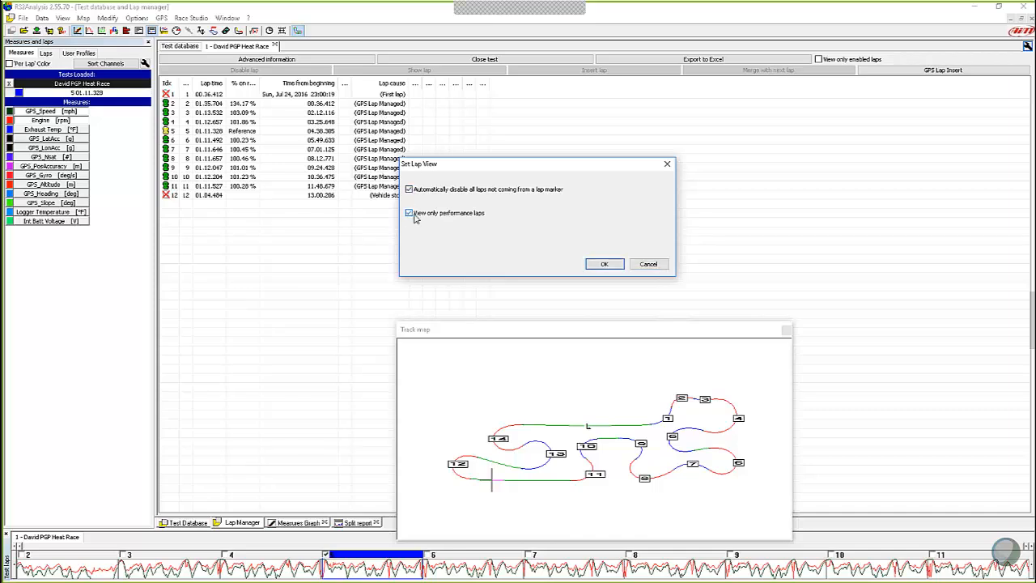
pyautogui.click(605, 265)
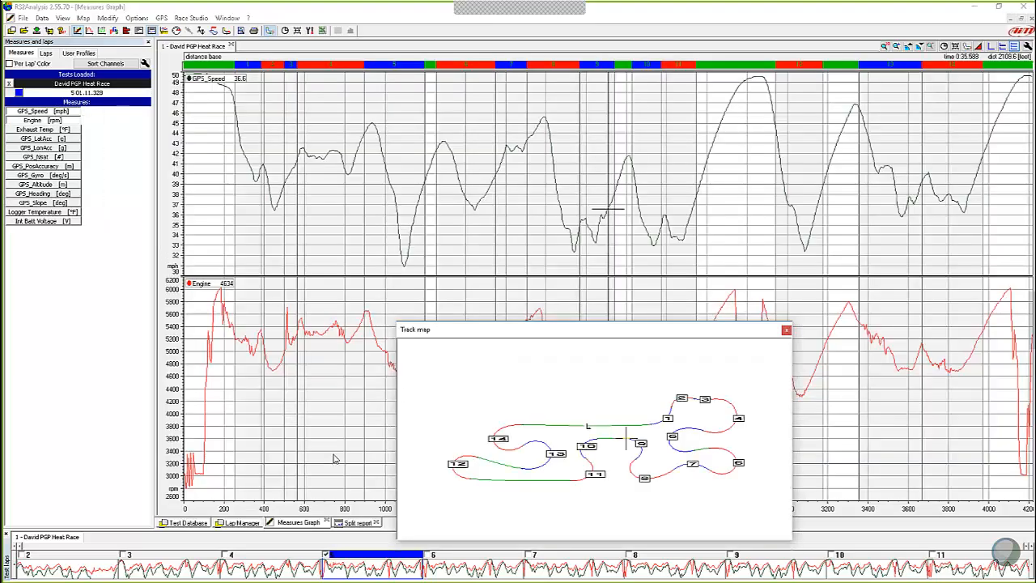
# Return to the lap manager and disable the slow lap 2 (01.35.704).
pyautogui.click(251, 524)
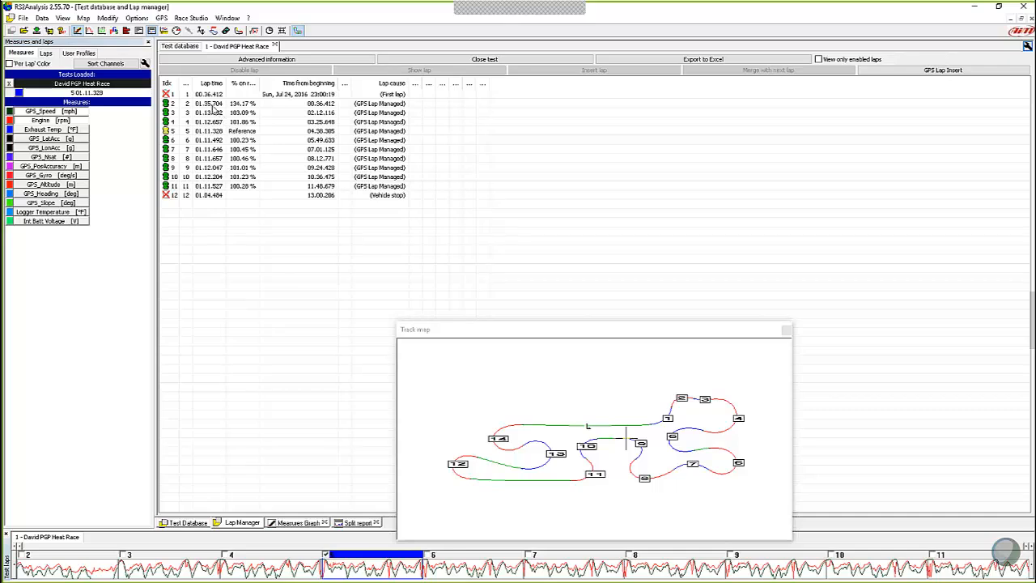
pyautogui.click(212, 104)
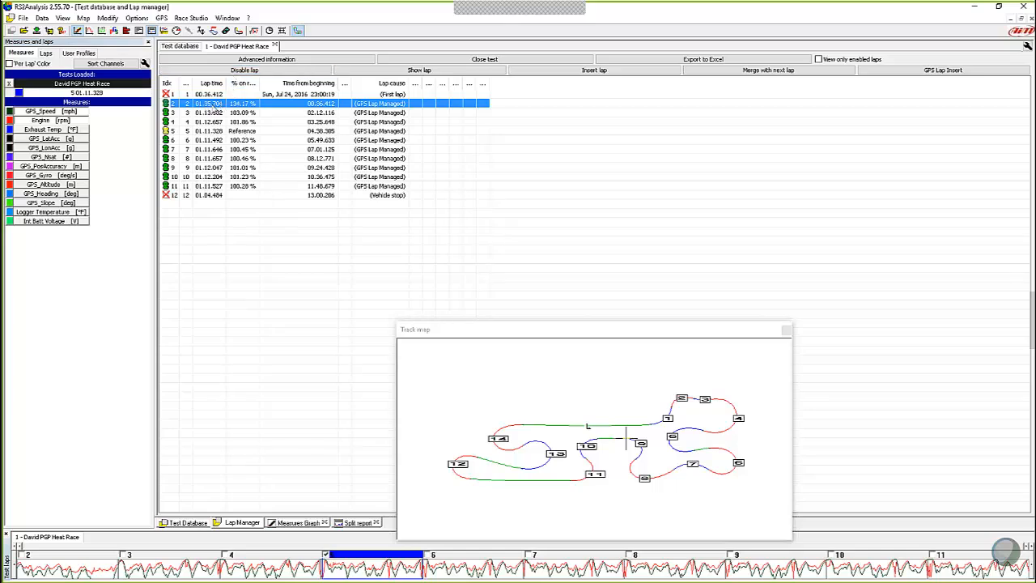
pyautogui.rightClick(226, 103)
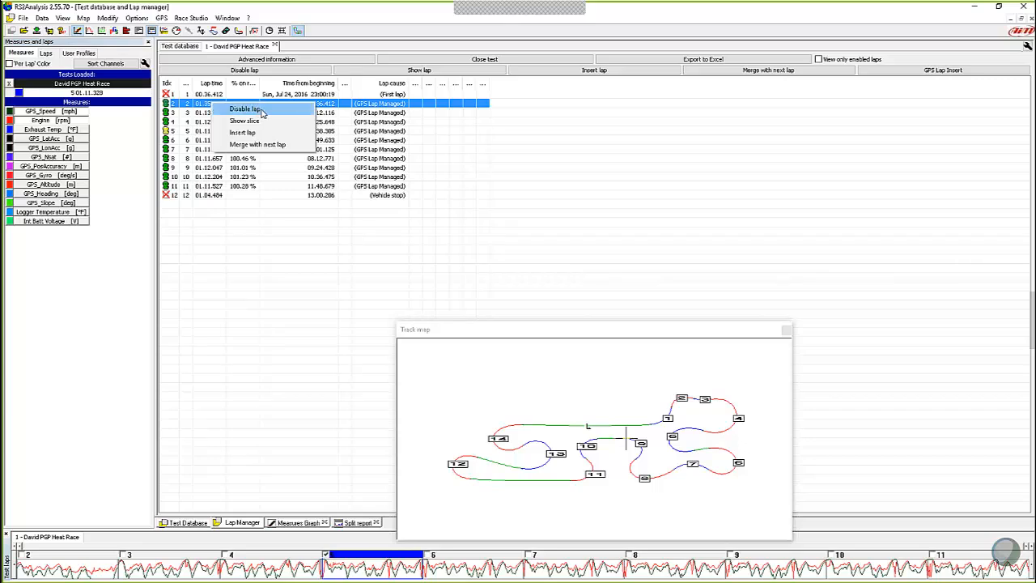
pyautogui.click(245, 110)
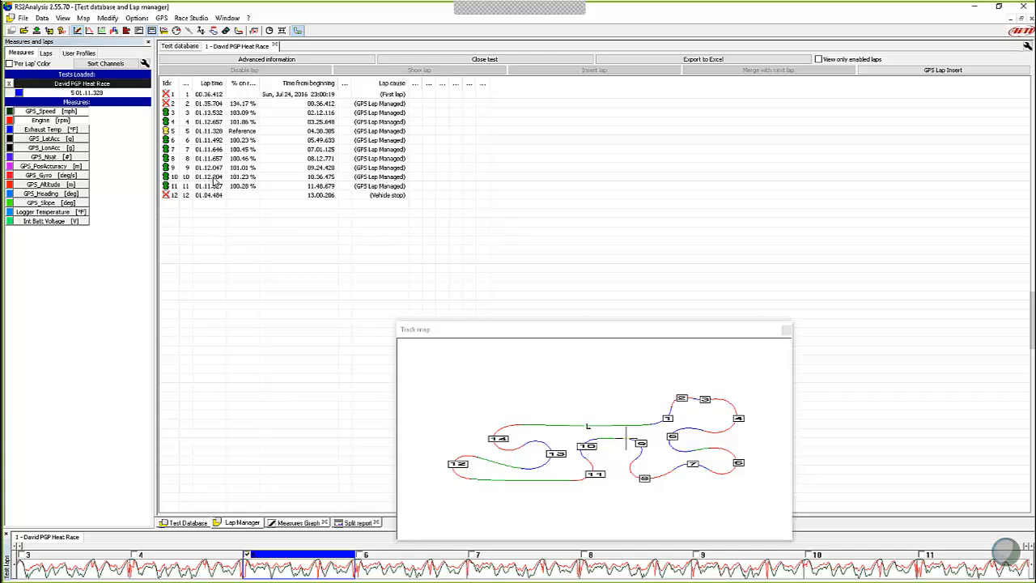
# Sort the lap list by lap time from shortest to longest to compare the laps.
pyautogui.click(214, 83)
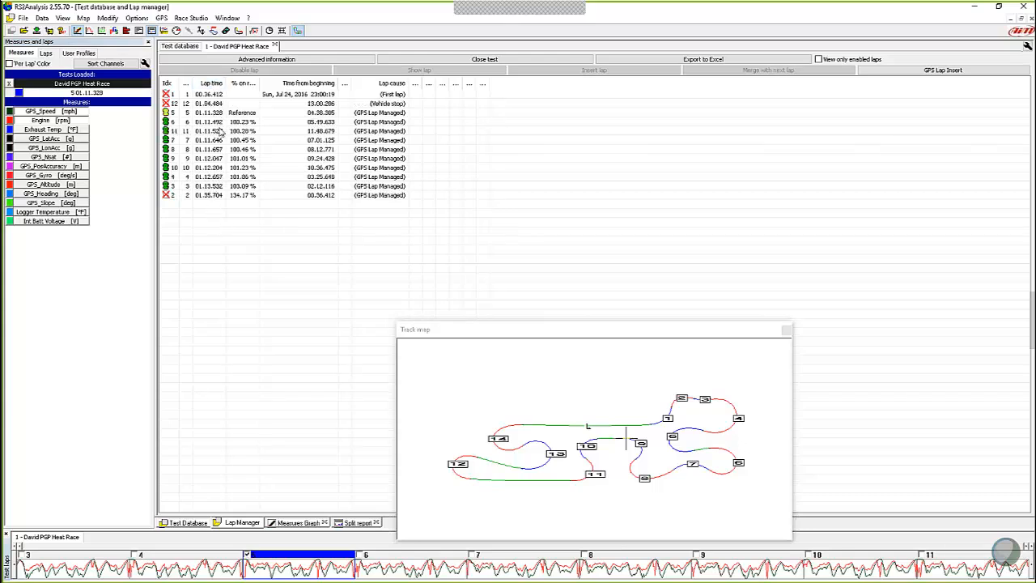
pyautogui.click(213, 84)
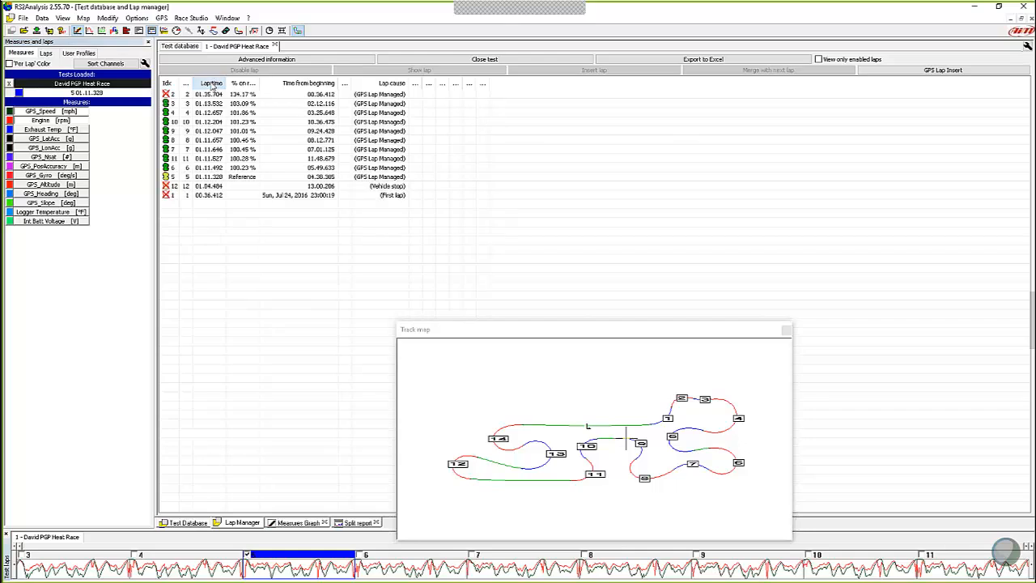
pyautogui.click(212, 84)
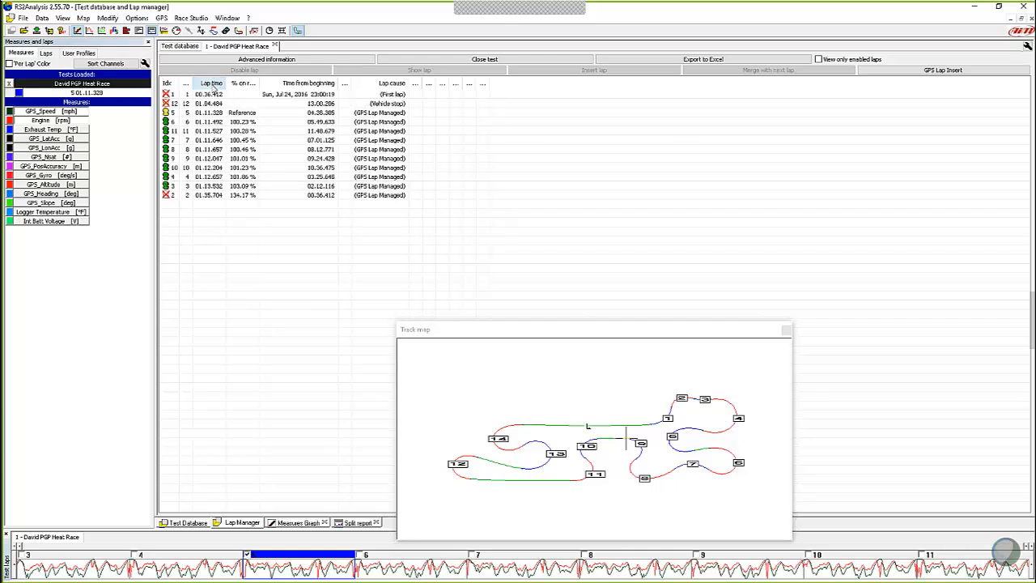
pyautogui.click(216, 159)
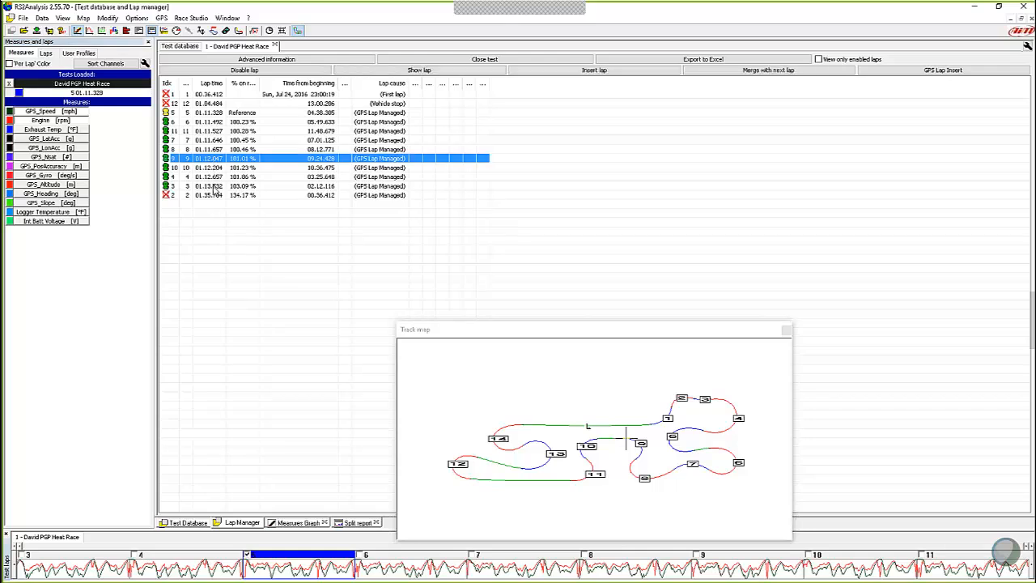
pyautogui.keyDown('shift'); pyautogui.click(215, 187); pyautogui.keyUp('shift')
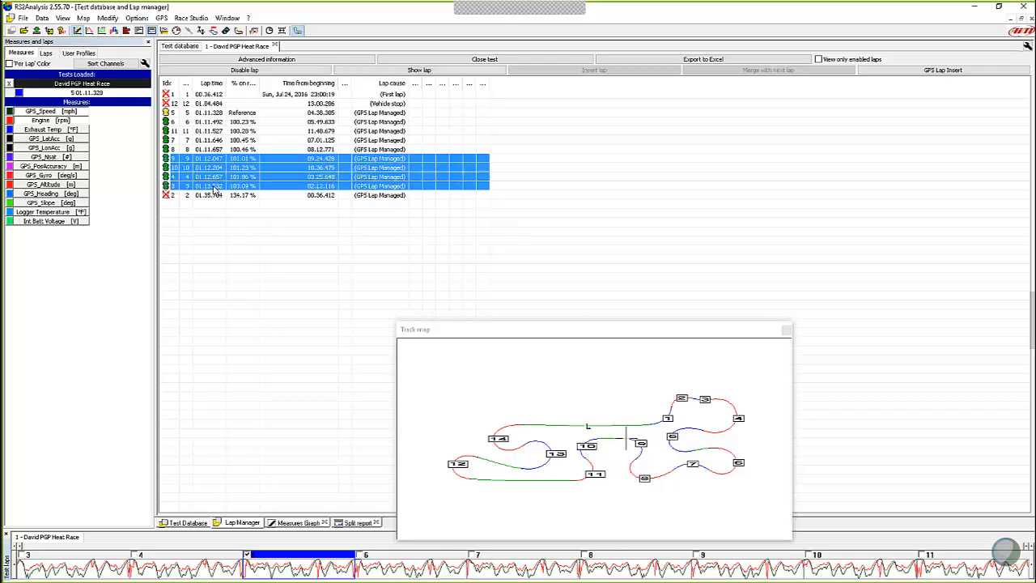
pyautogui.rightClick(210, 174)
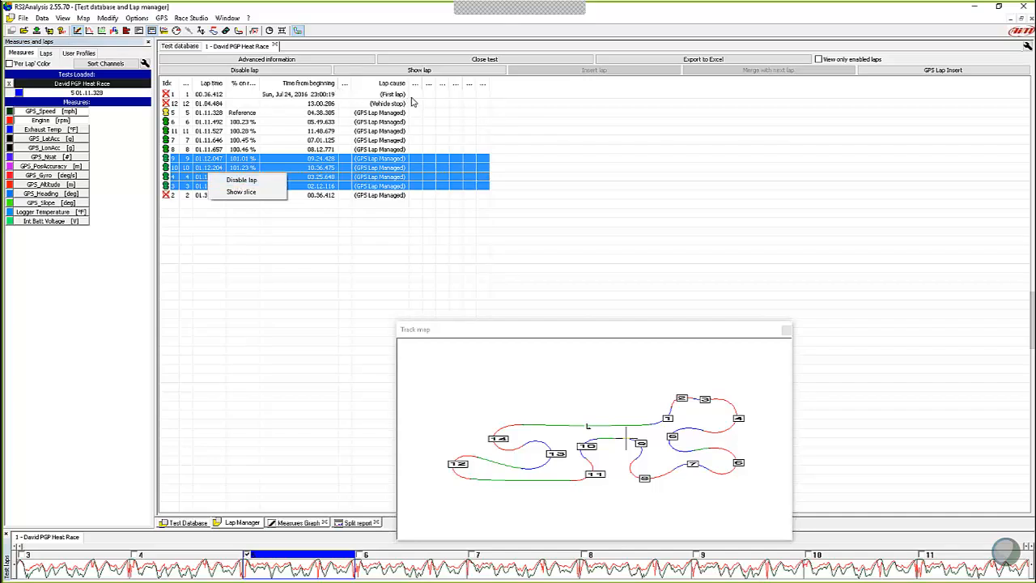
pyautogui.click(370, 259)
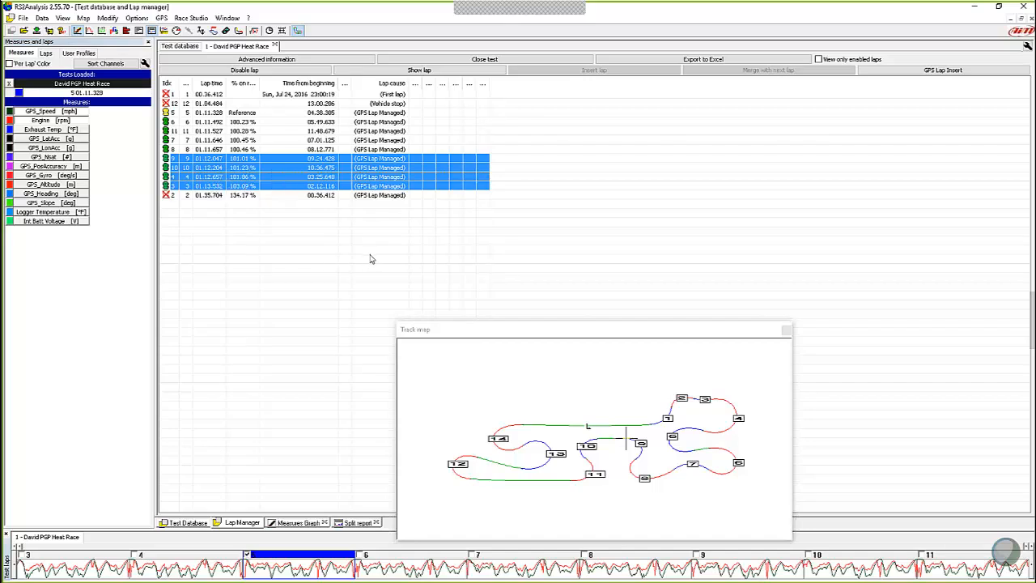
pyautogui.click(370, 259)
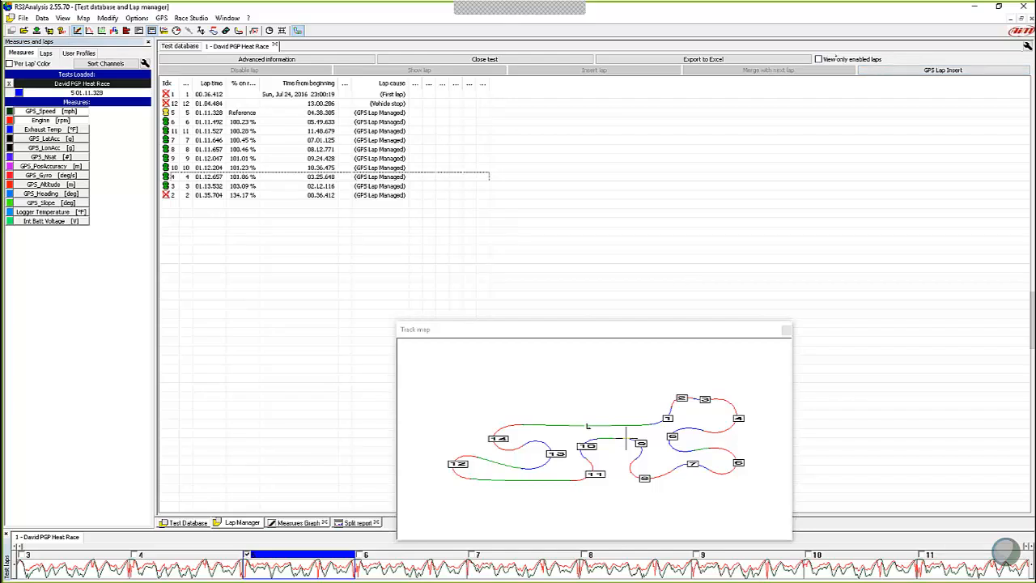
# Limit the lap list to enabled laps only and restore the full list.
pyautogui.click(821, 61)
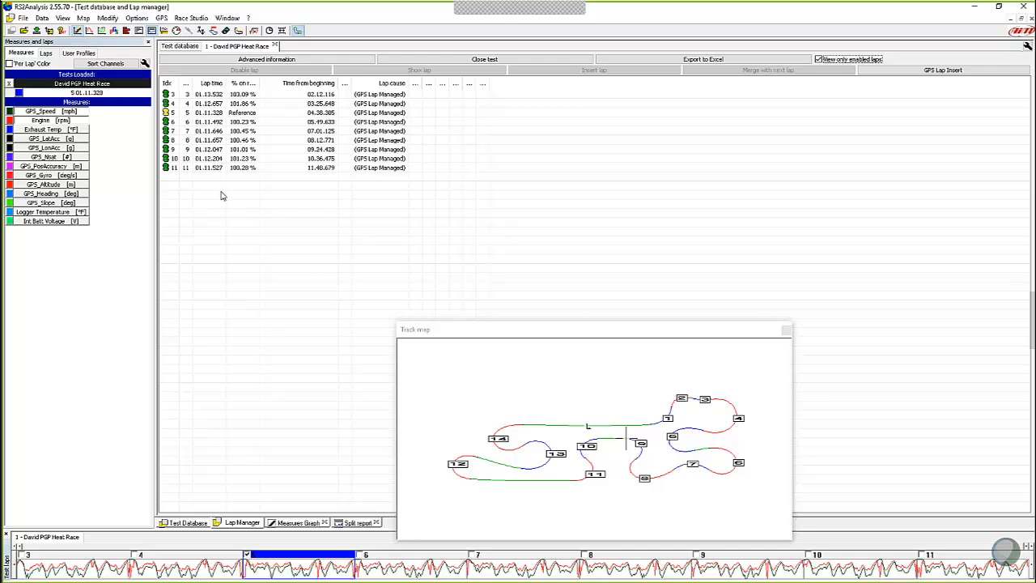
pyautogui.click(818, 60)
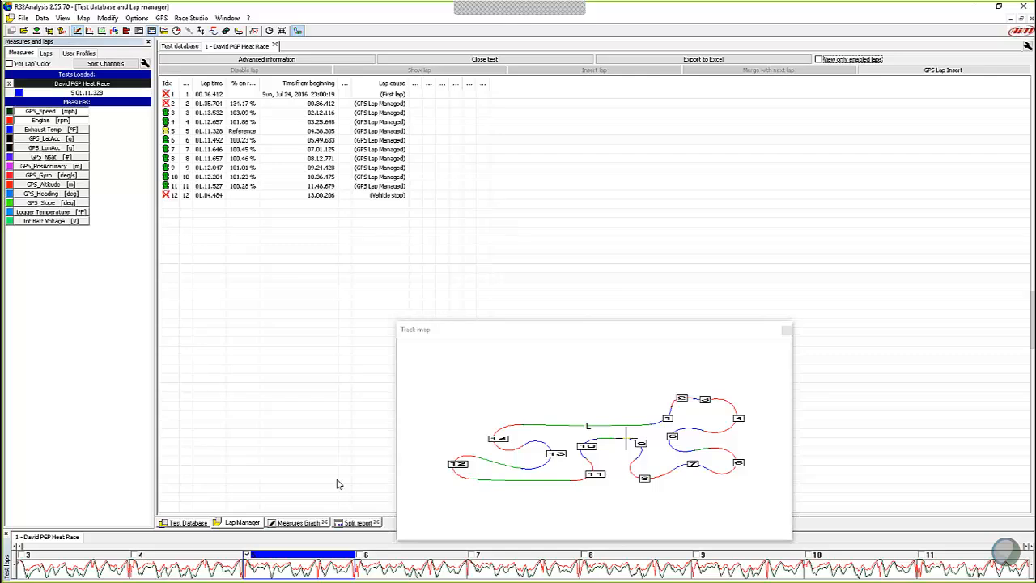
# Open the split report and move the track map down, clear of the split time differences.
pyautogui.click(354, 523)
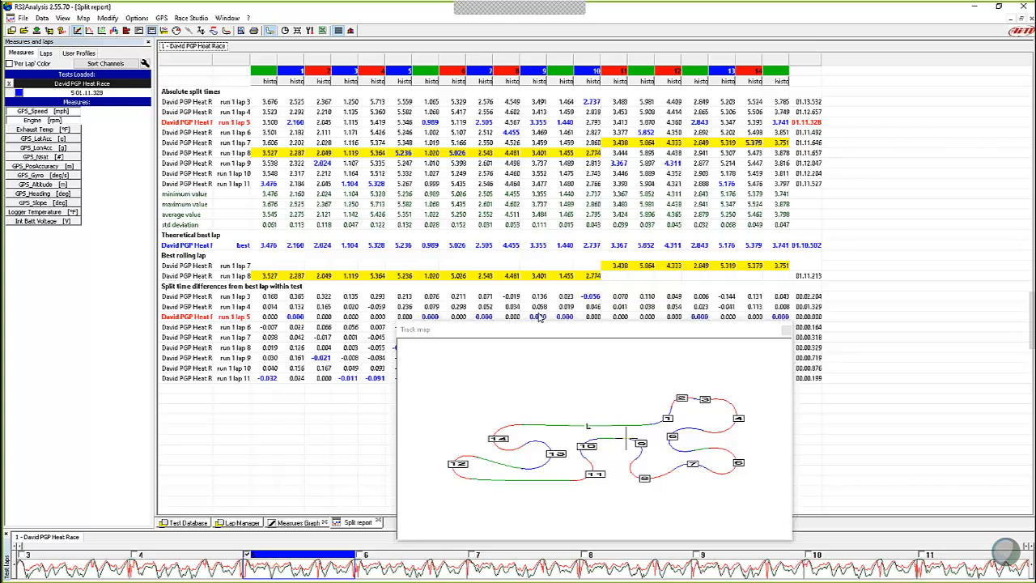
pyautogui.moveTo(547, 332); pyautogui.dragTo(586, 408)
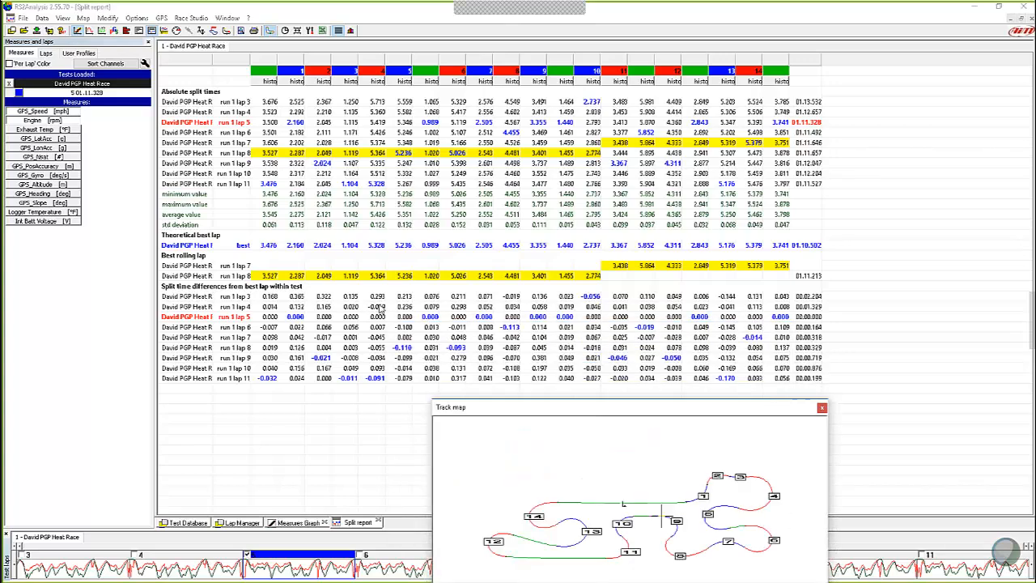